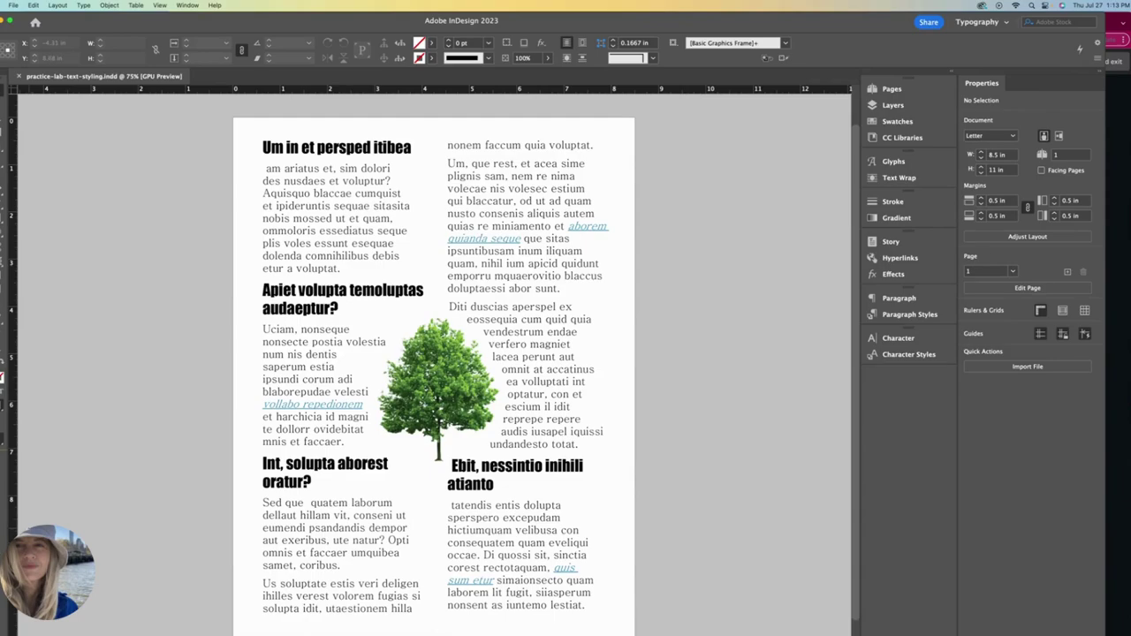
Open the Package dialog for the layout from the File menu
click(13, 5)
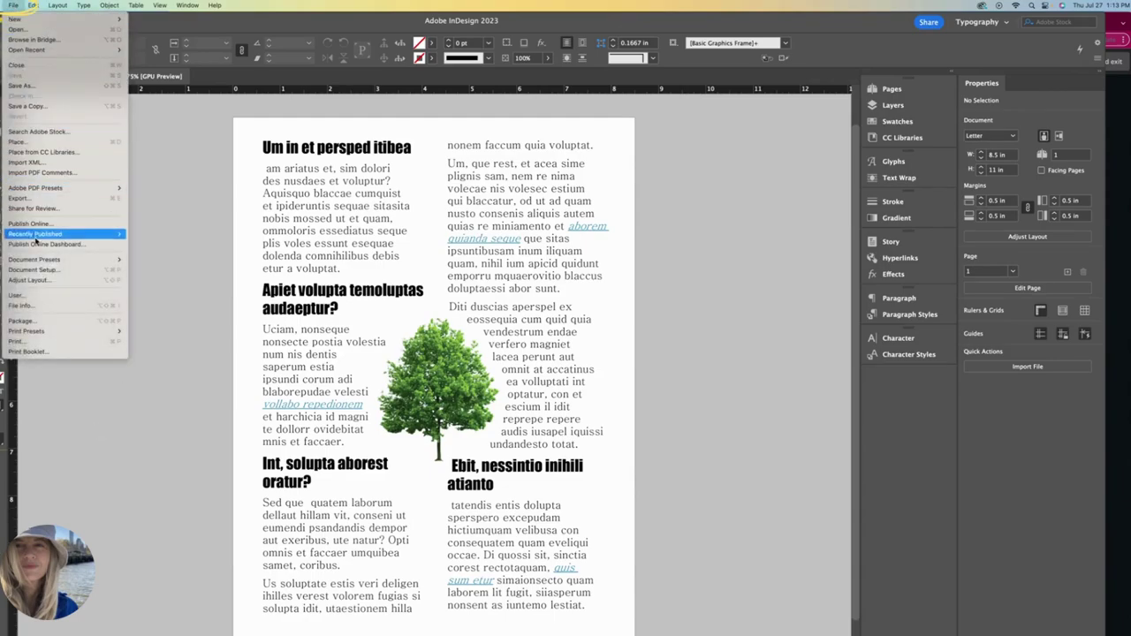
click(32, 319)
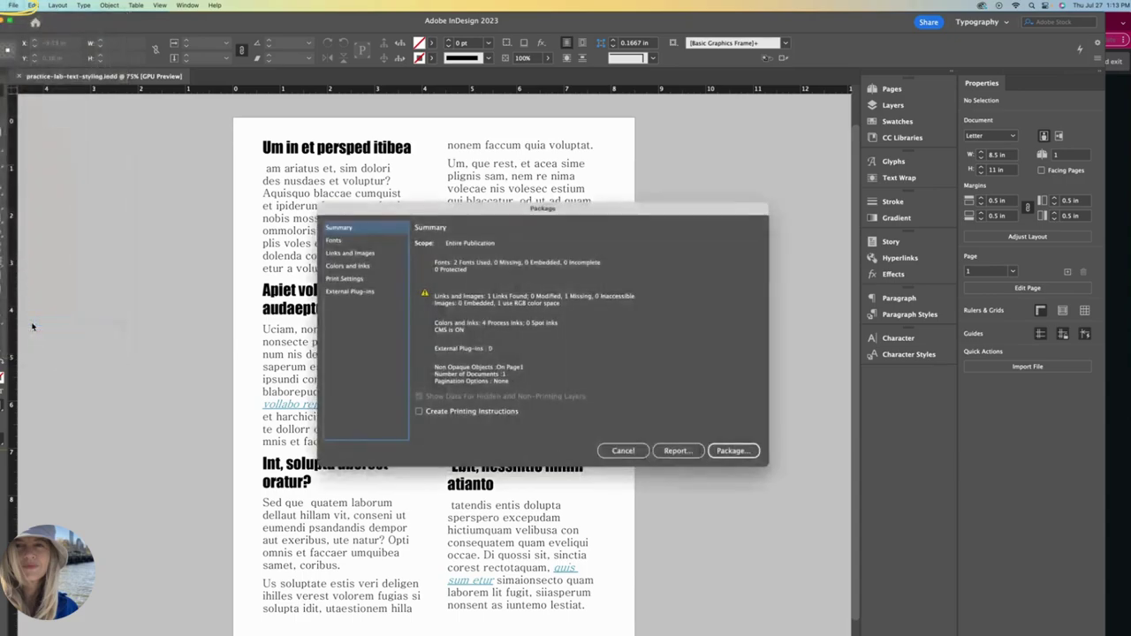
drag(602, 210, 513, 195)
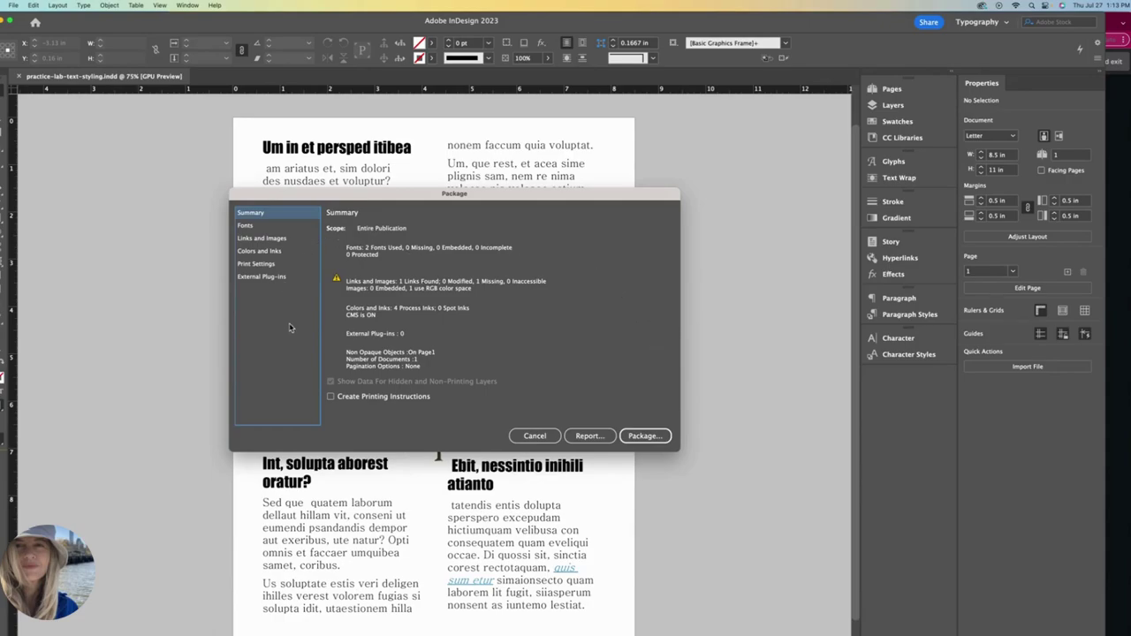
Review the summary's warnings: one missing link and one image using RGB color
click(336, 280)
click(492, 286)
click(446, 292)
Check the Fonts page, then Links and Images showing my-tree.png as Missing
click(247, 228)
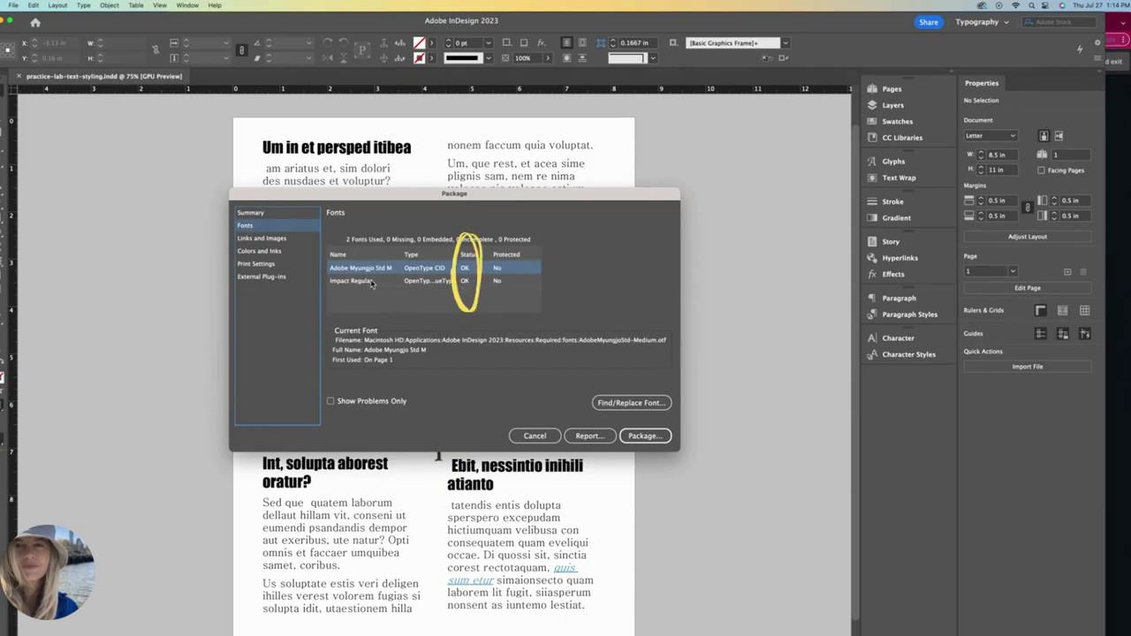
click(268, 240)
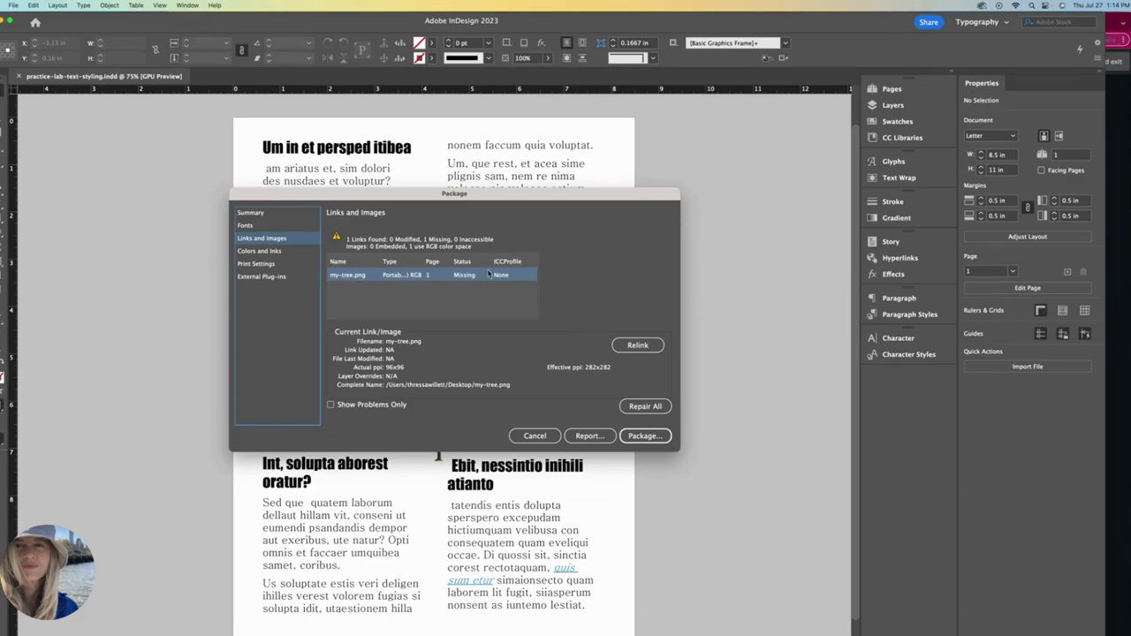
Cancel packaging and relink the missing my-tree.png to tree-image.png through the Links panel
click(531, 435)
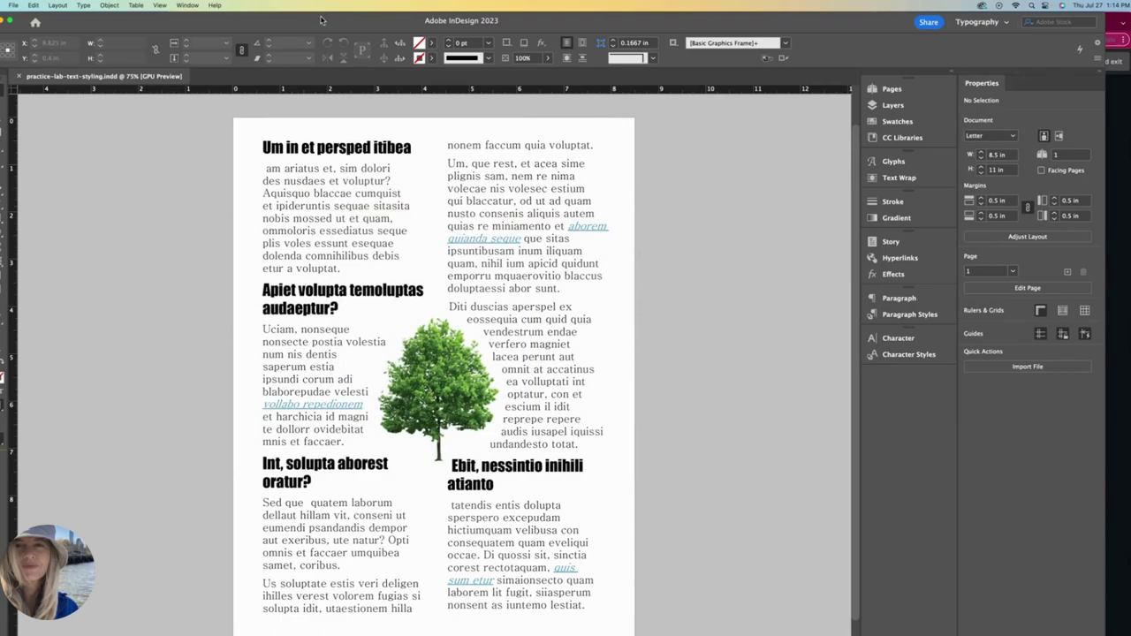
click(187, 5)
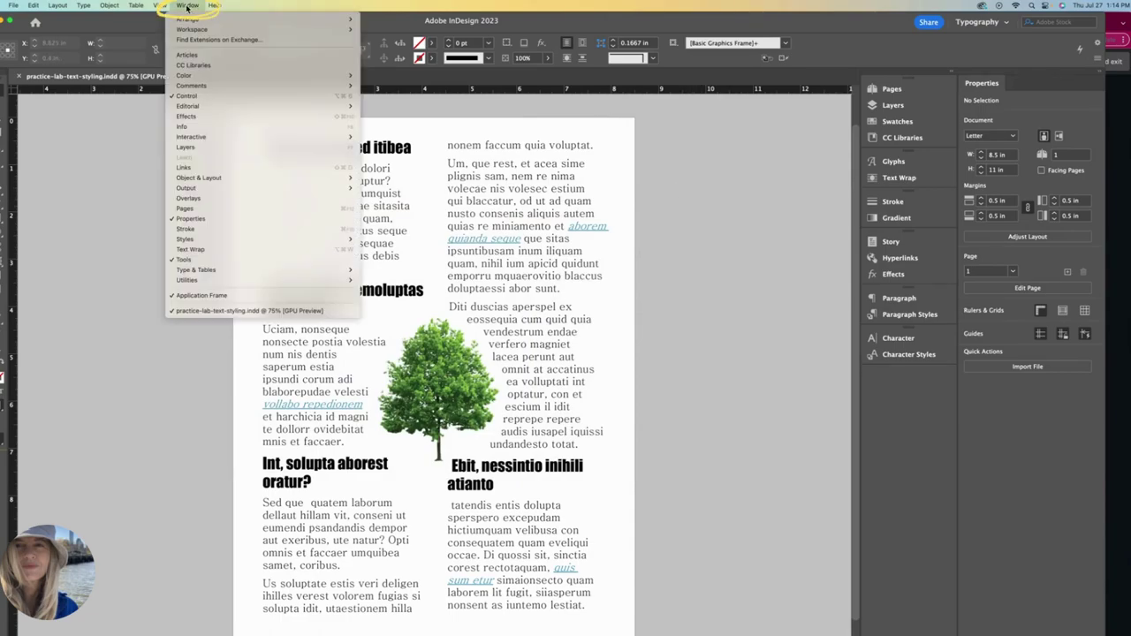
click(201, 168)
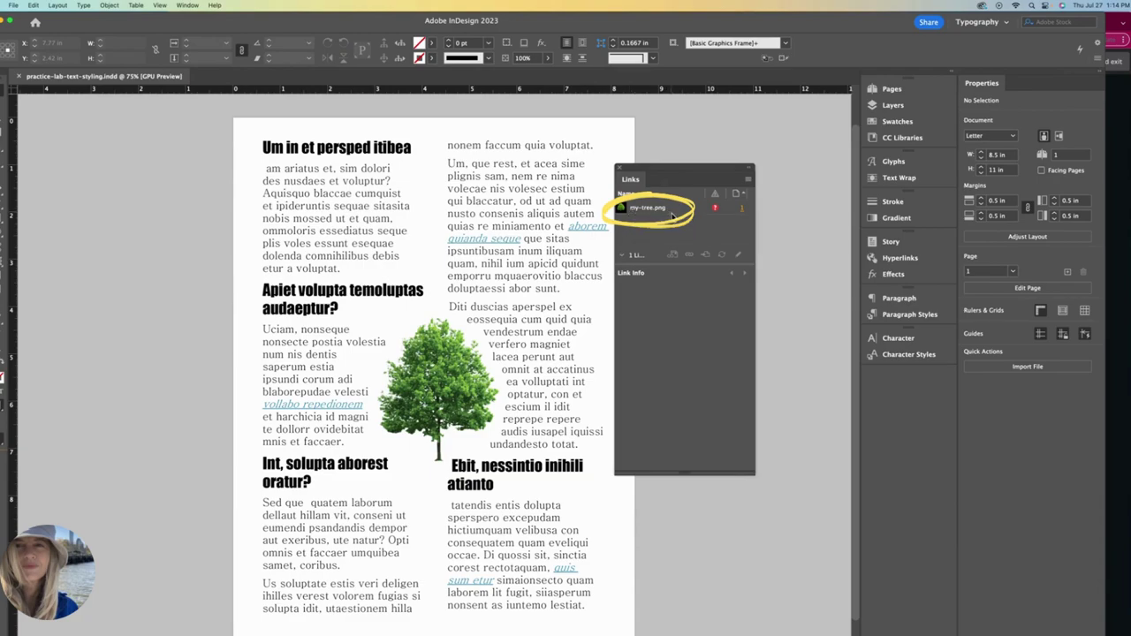
double_click(716, 210)
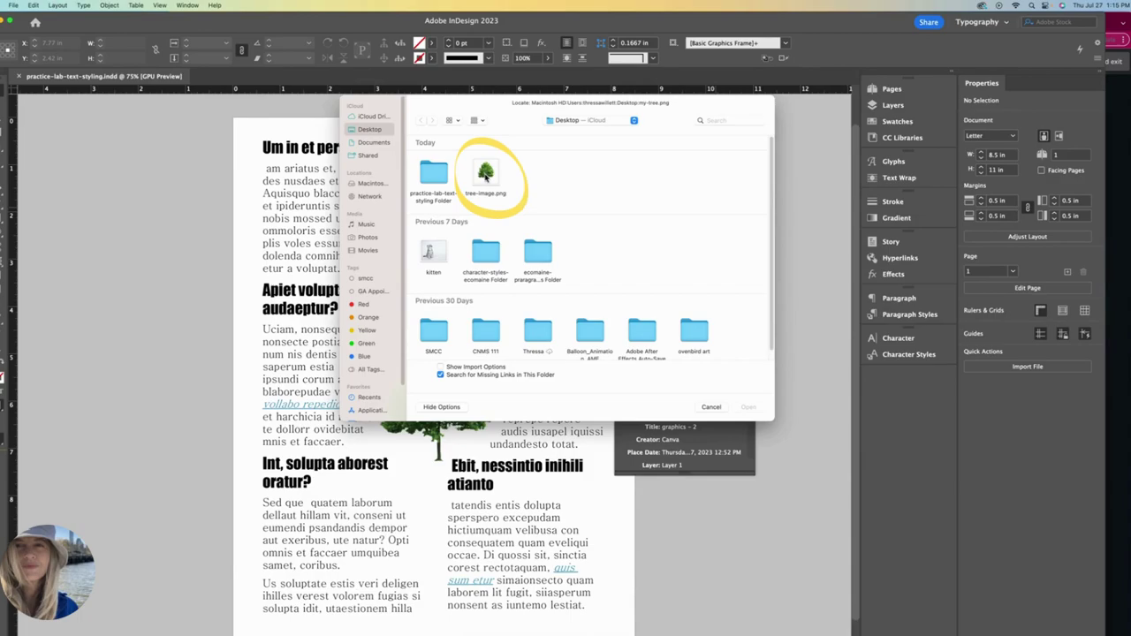
click(485, 177)
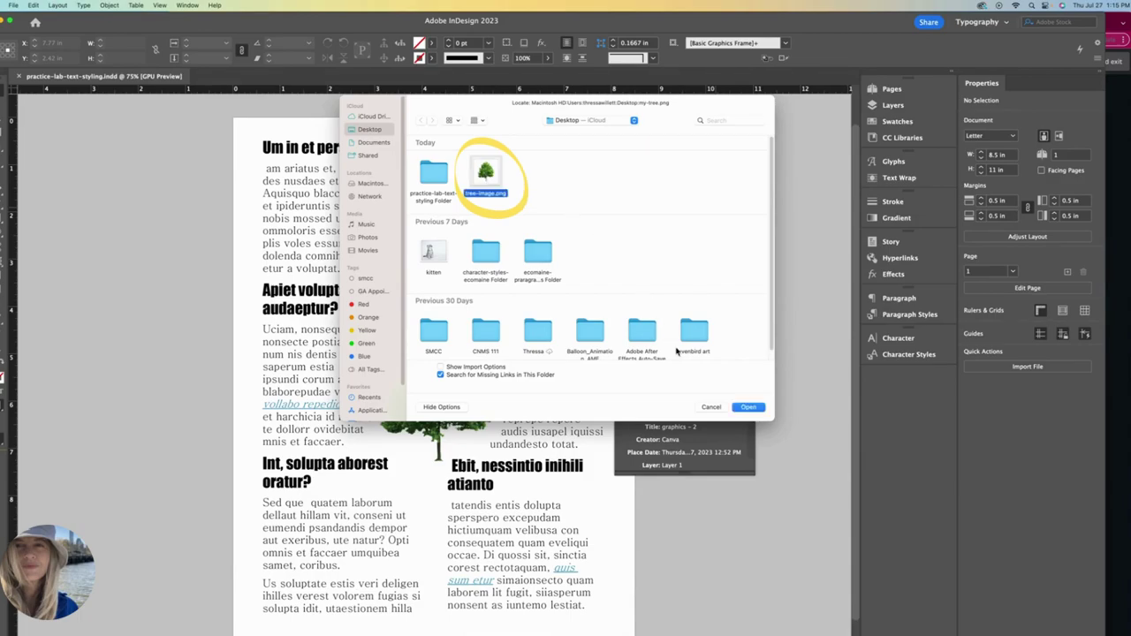
click(750, 407)
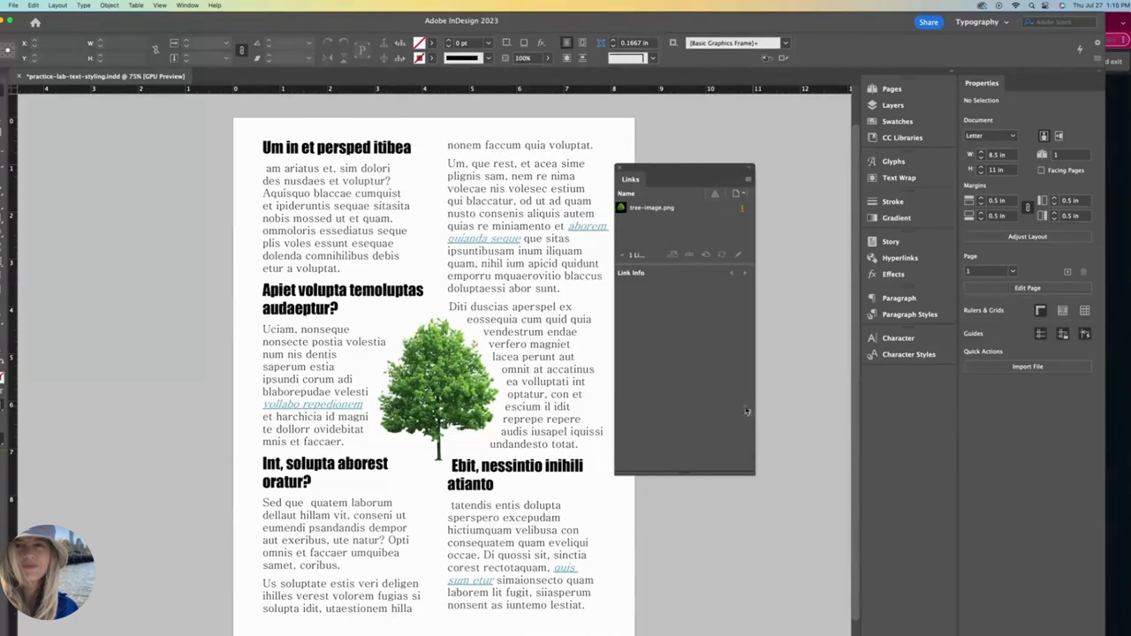
click(619, 167)
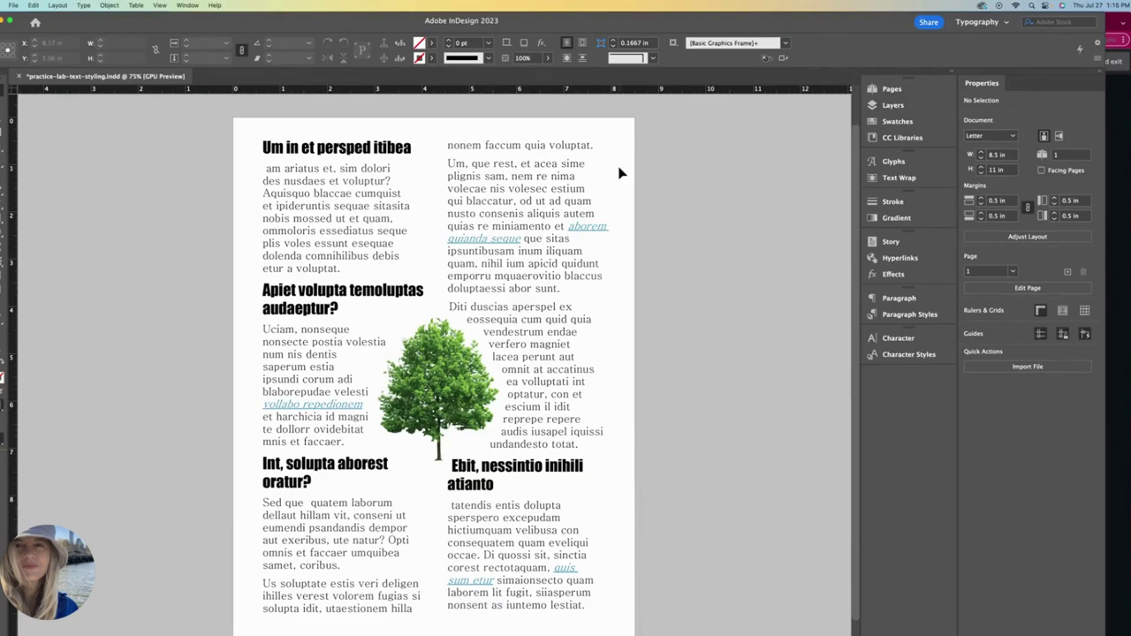
Rerun the package check, confirm tree-image.png shows Linked, and proceed to packaging
click(13, 7)
click(22, 320)
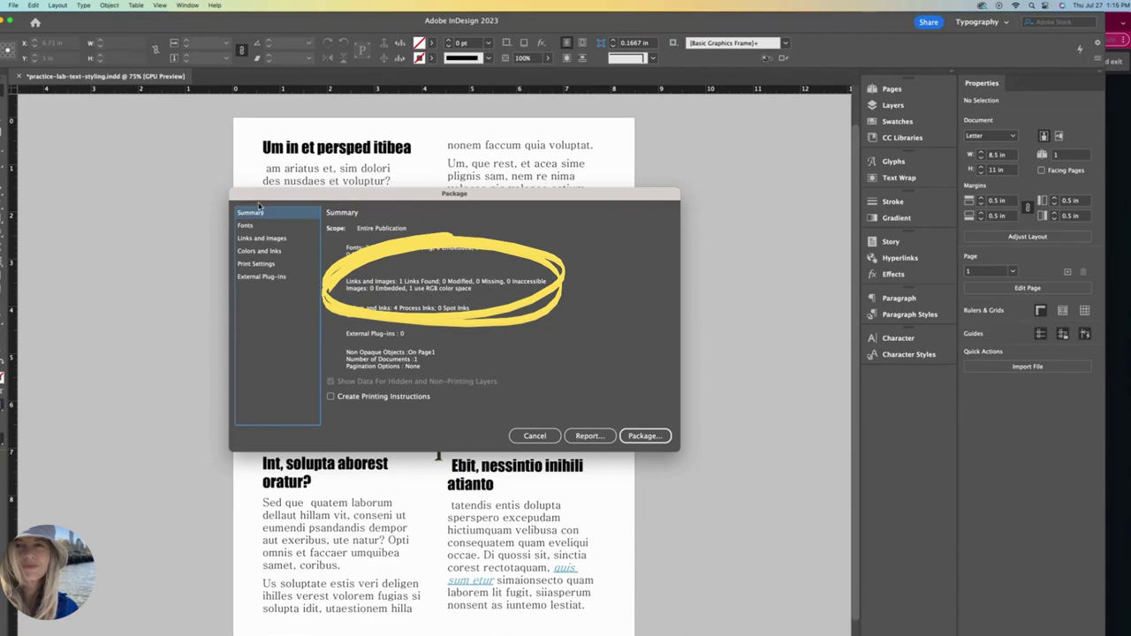
click(260, 239)
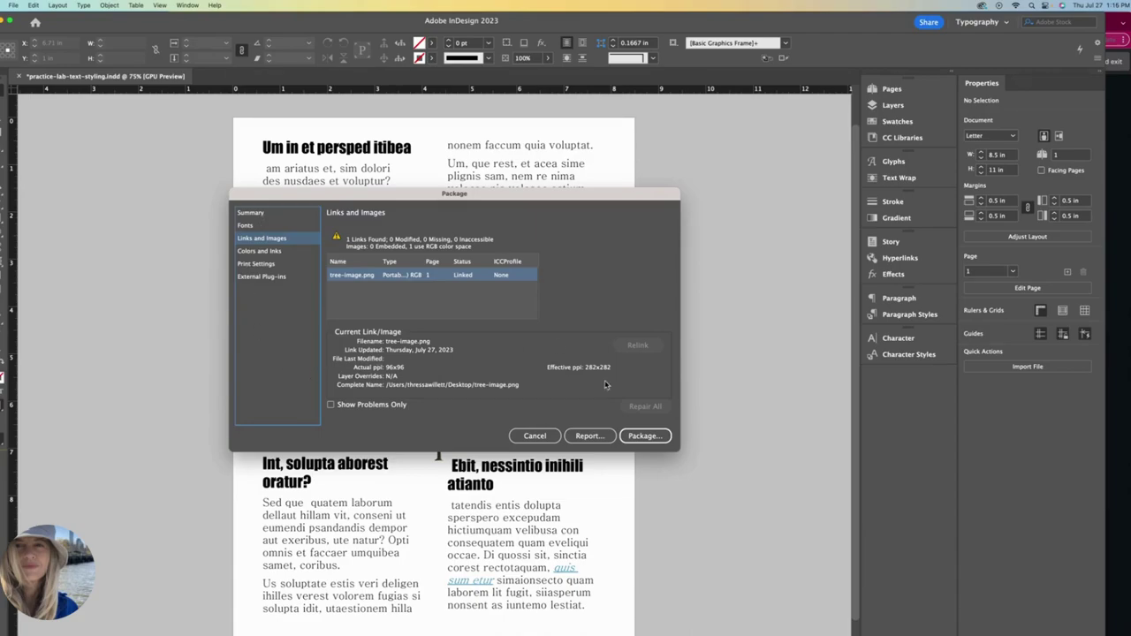
click(649, 435)
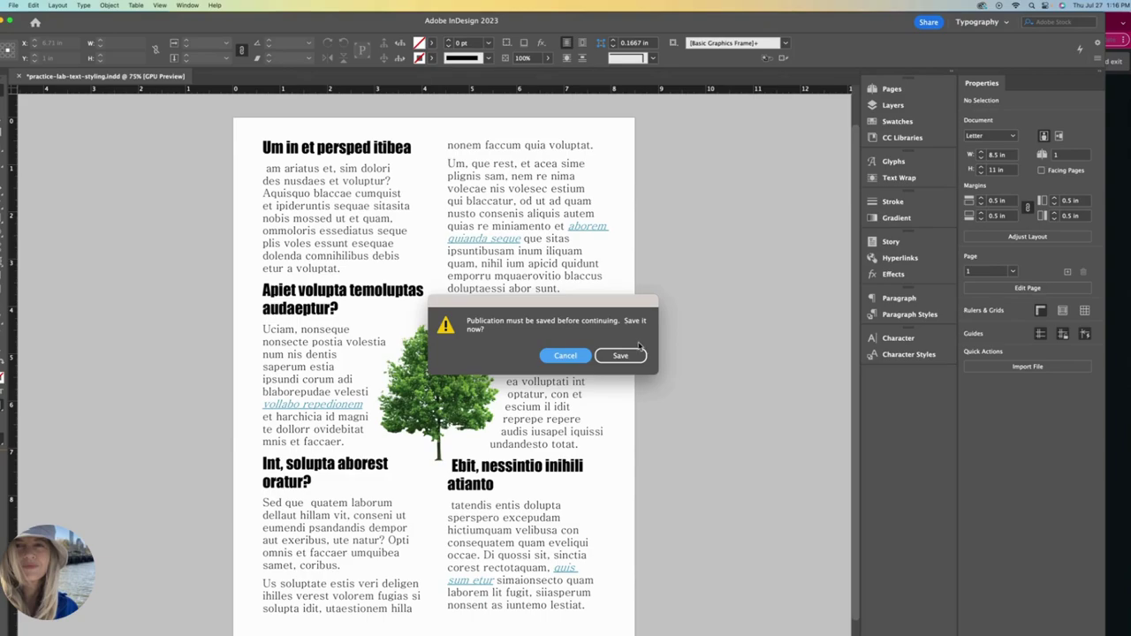
Save the publication and package it with fonts, linked graphics, IDML and PDF to the Desktop
click(622, 356)
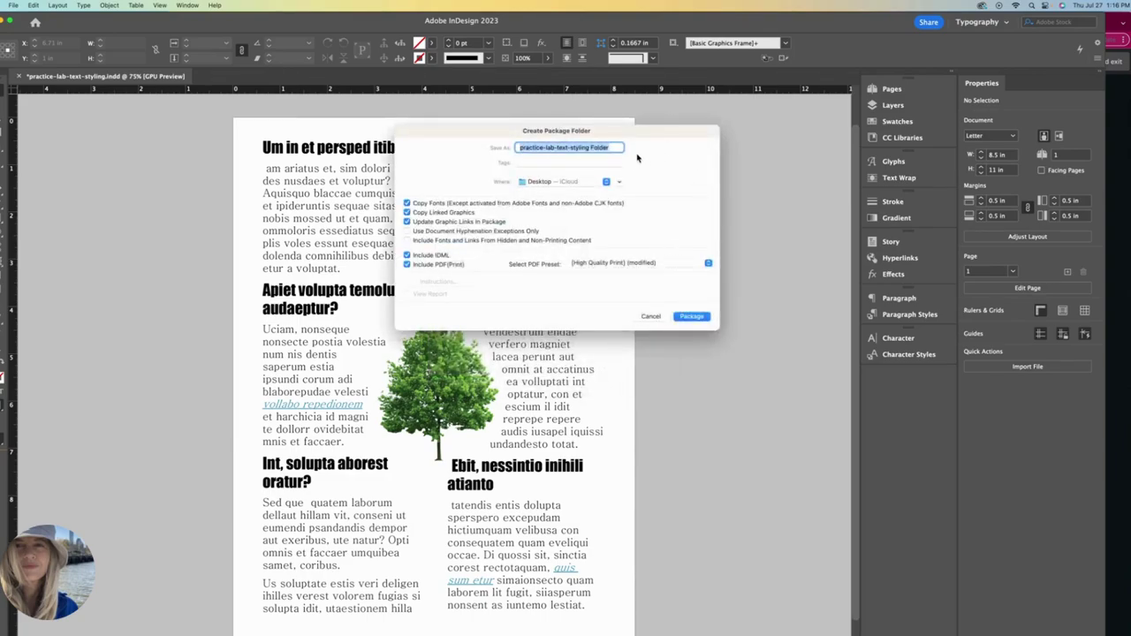
click(616, 148)
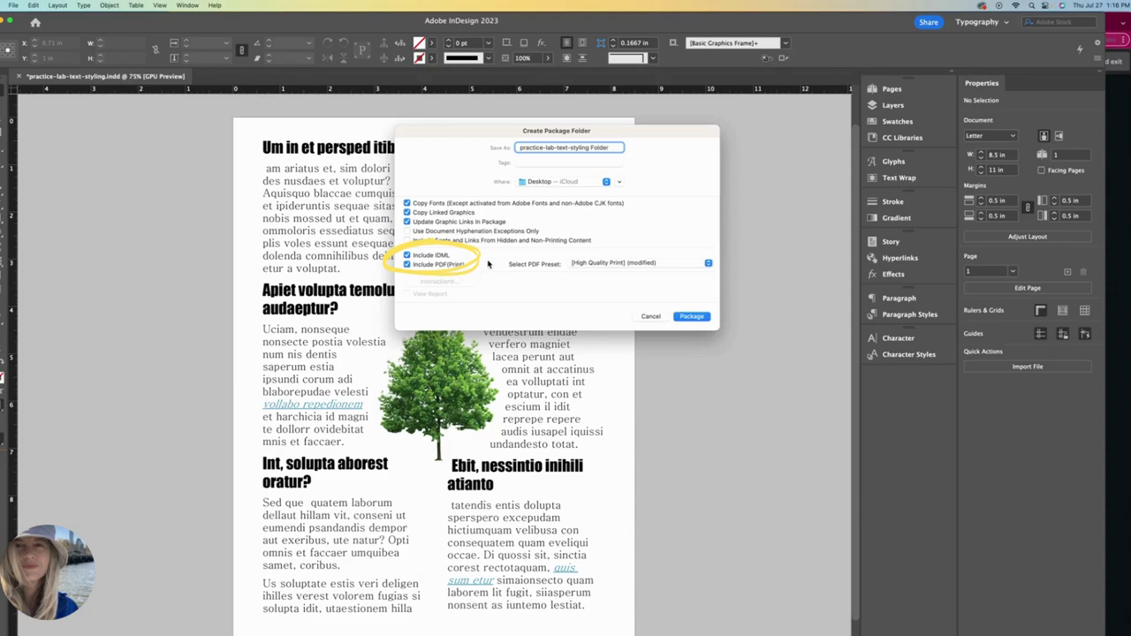
click(693, 316)
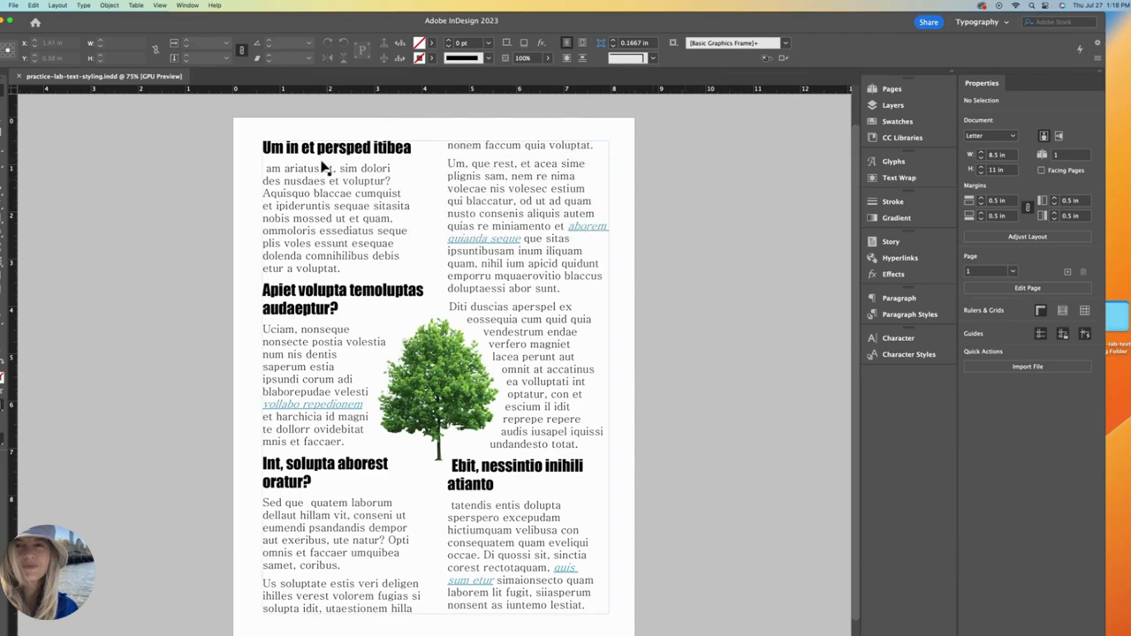
Minimize InDesign and open the practice-lab-text-styling Folder on the Desktop
key(super+m)
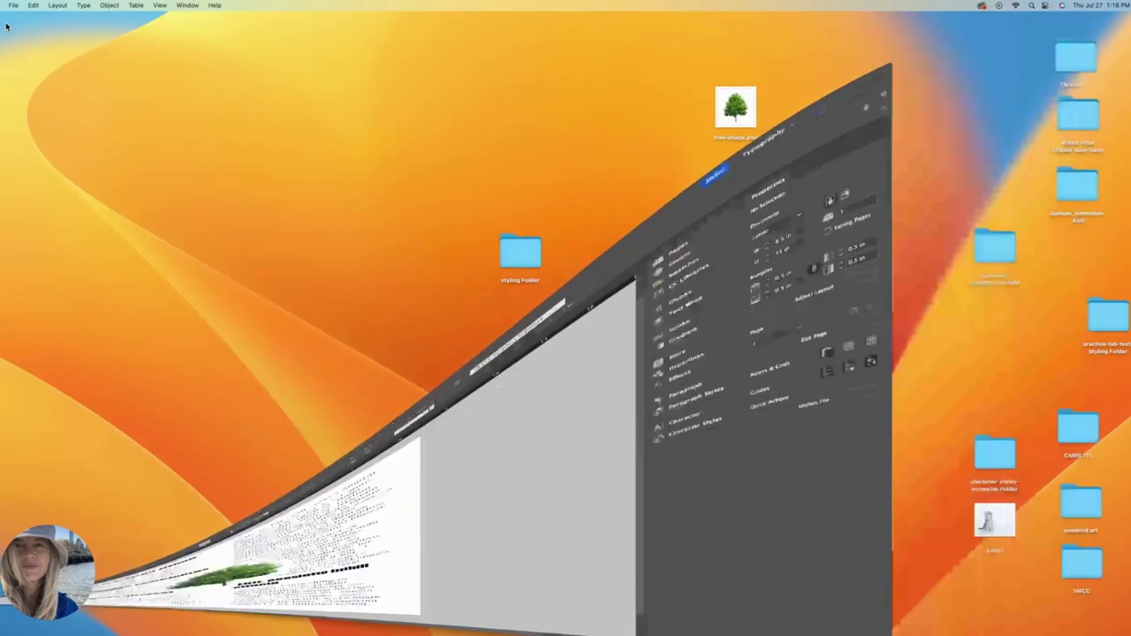
drag(1127, 388, 761, 466)
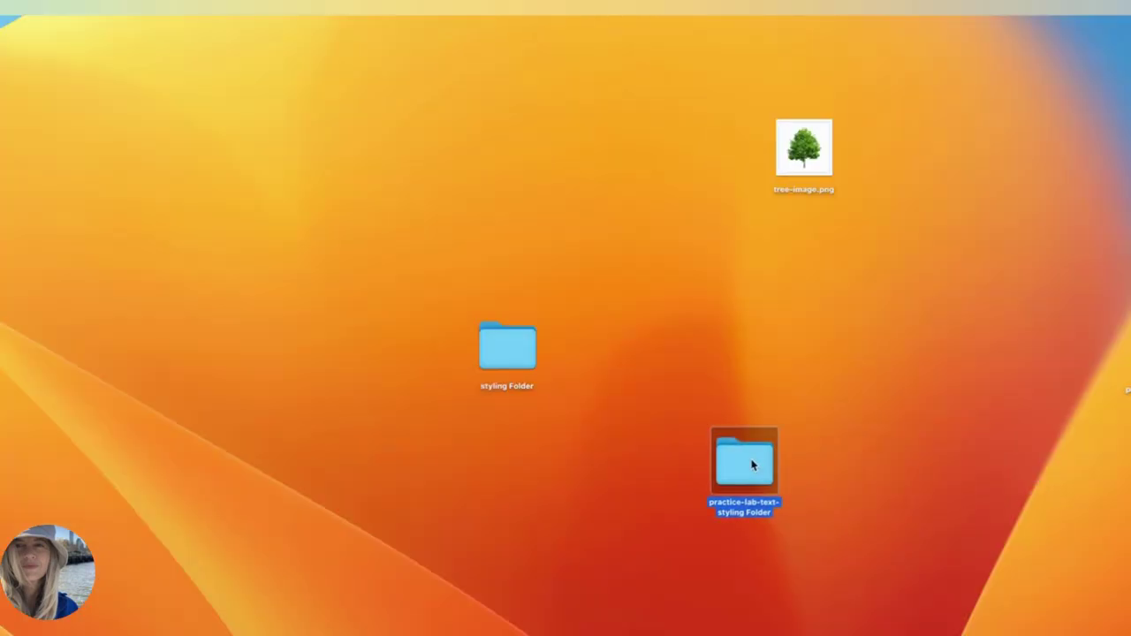
double_click(750, 465)
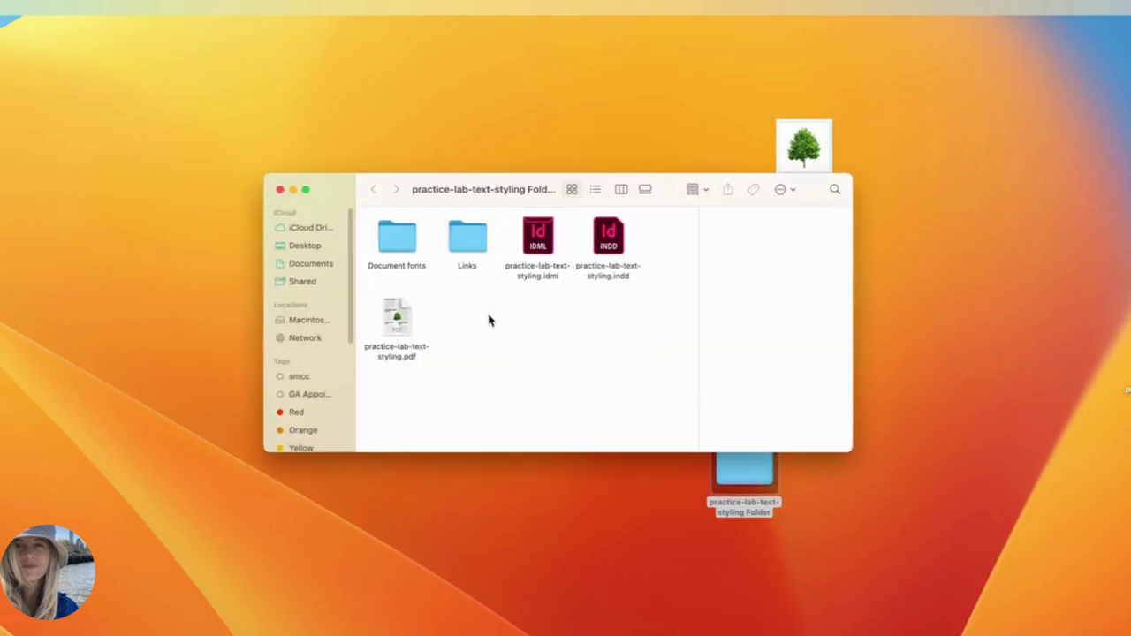
Inspect the Document fonts and Links folders, then move the package folder to the desktop's top-left
double_click(399, 247)
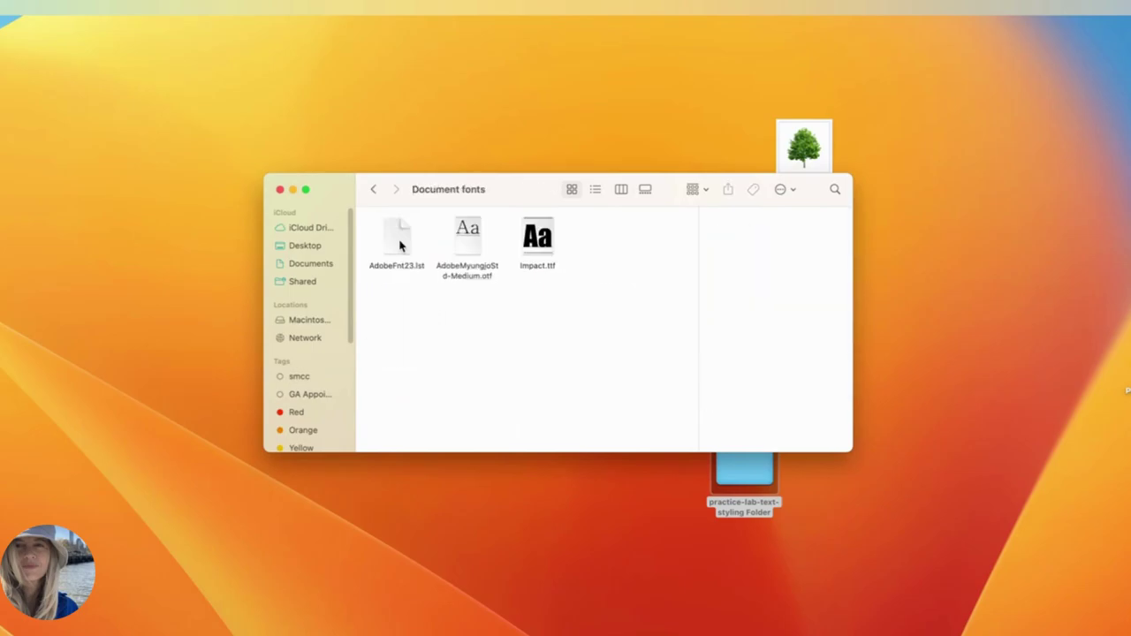
click(373, 188)
double_click(462, 237)
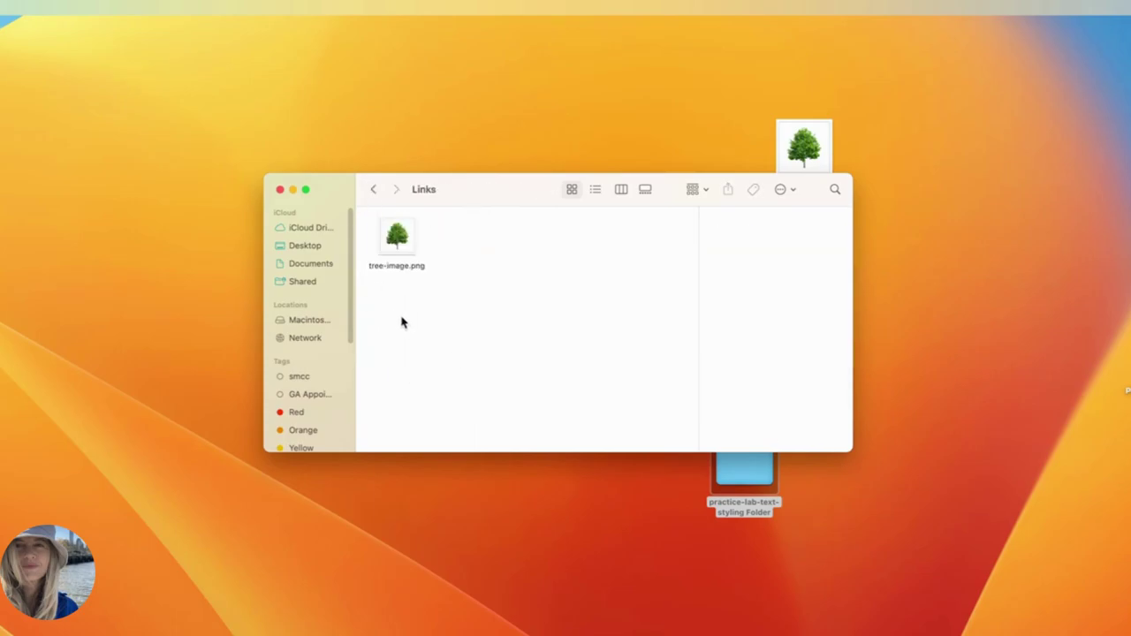
click(372, 189)
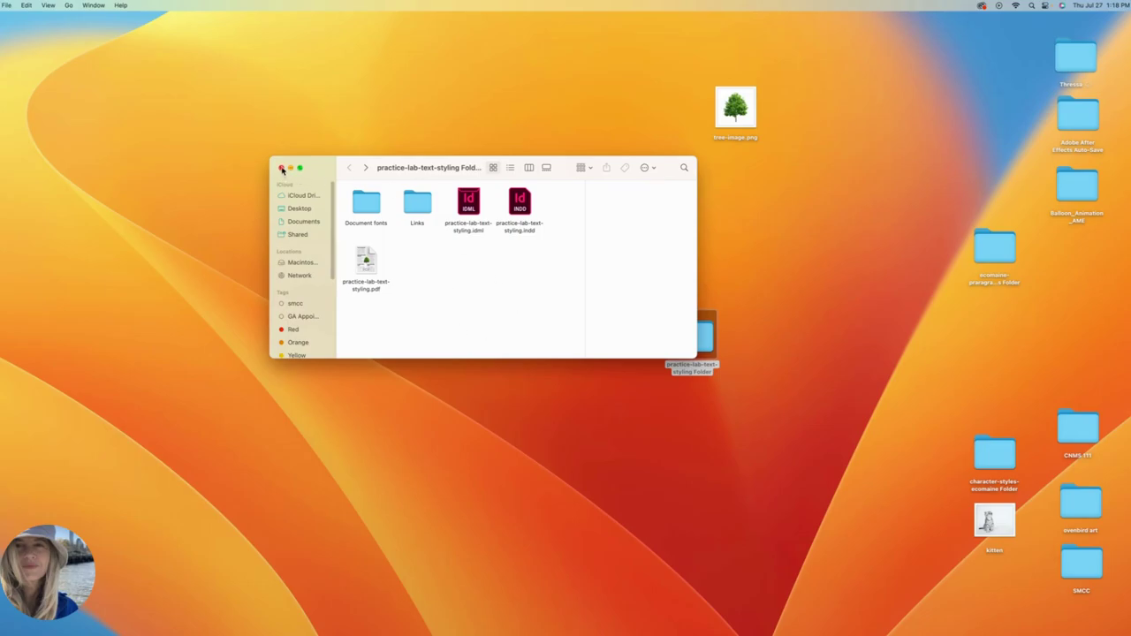
click(281, 169)
drag(694, 344, 282, 166)
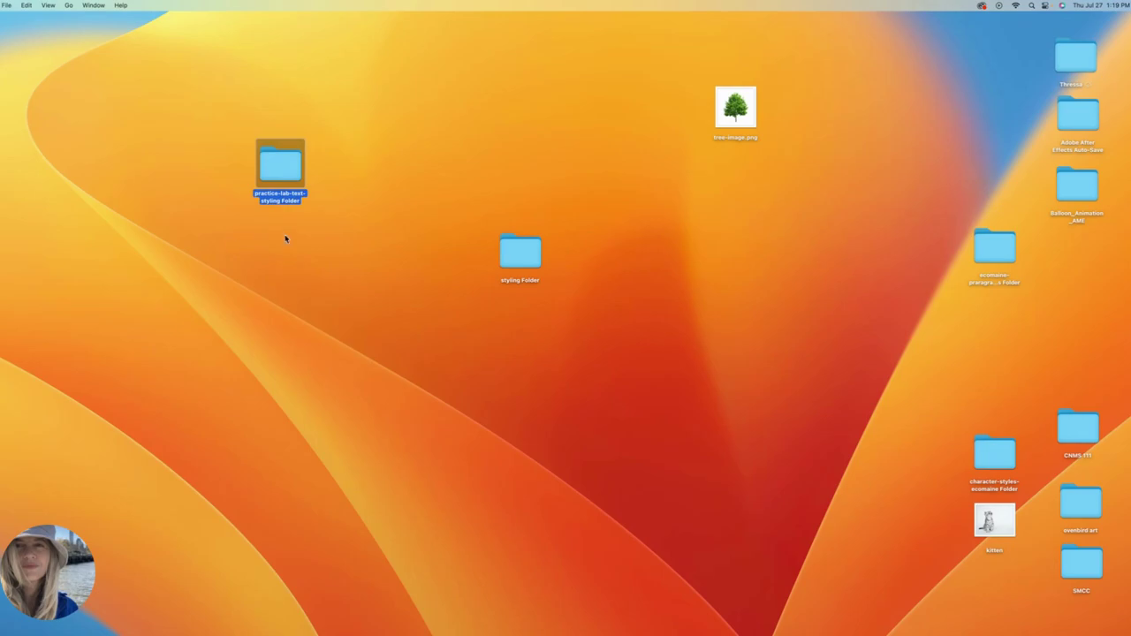